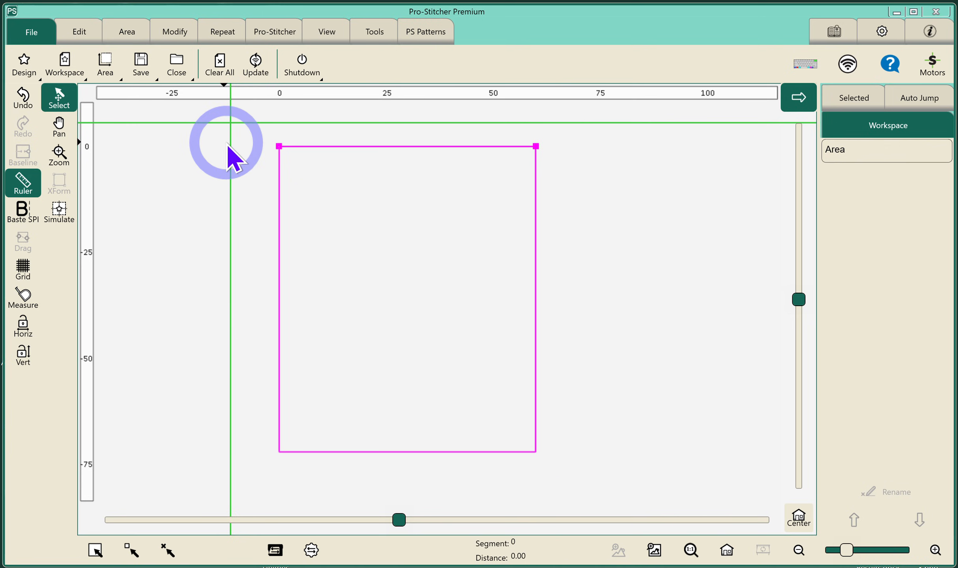
Load the design "Modern Dew Drops uneven" from the design list.
left_click(24, 61)
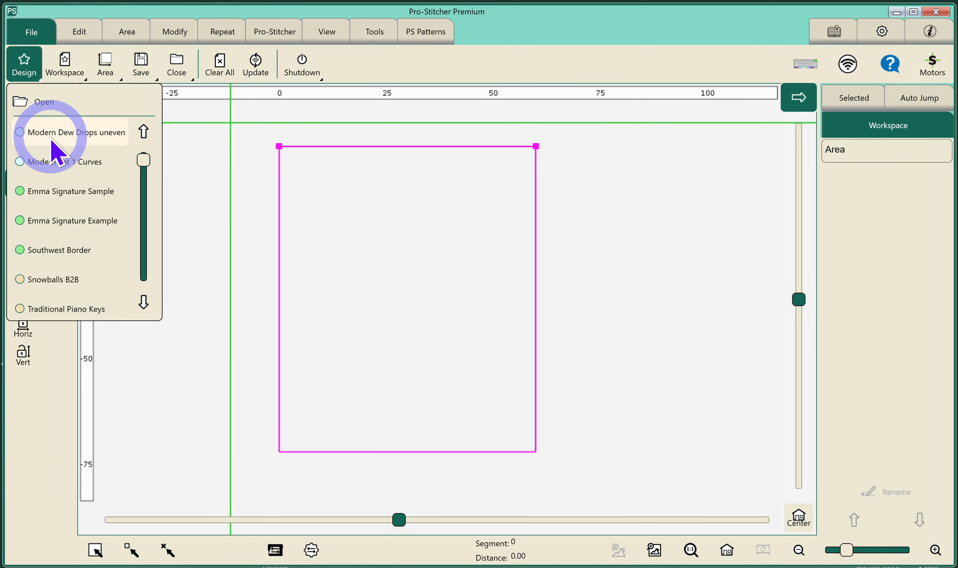
left_click(70, 140)
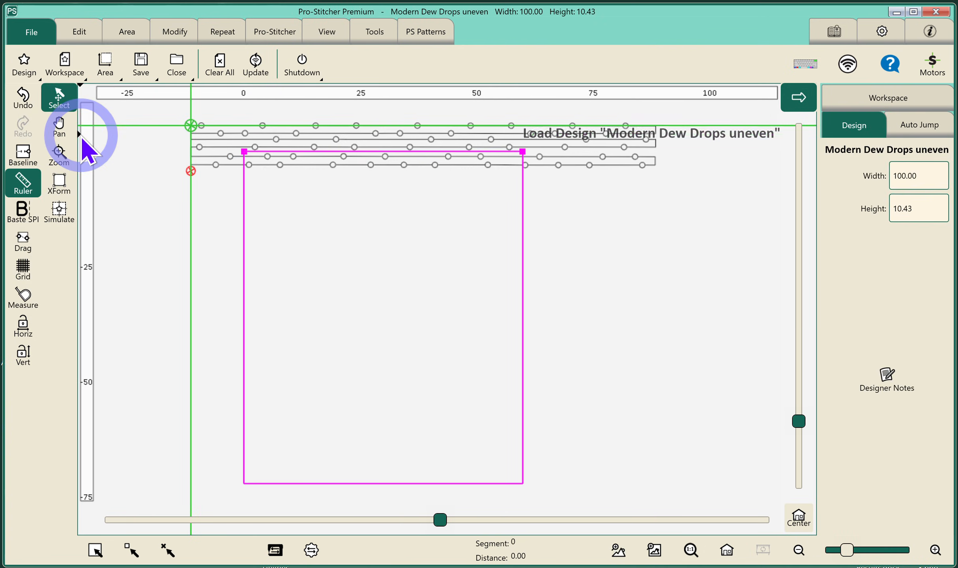
left_click(62, 215)
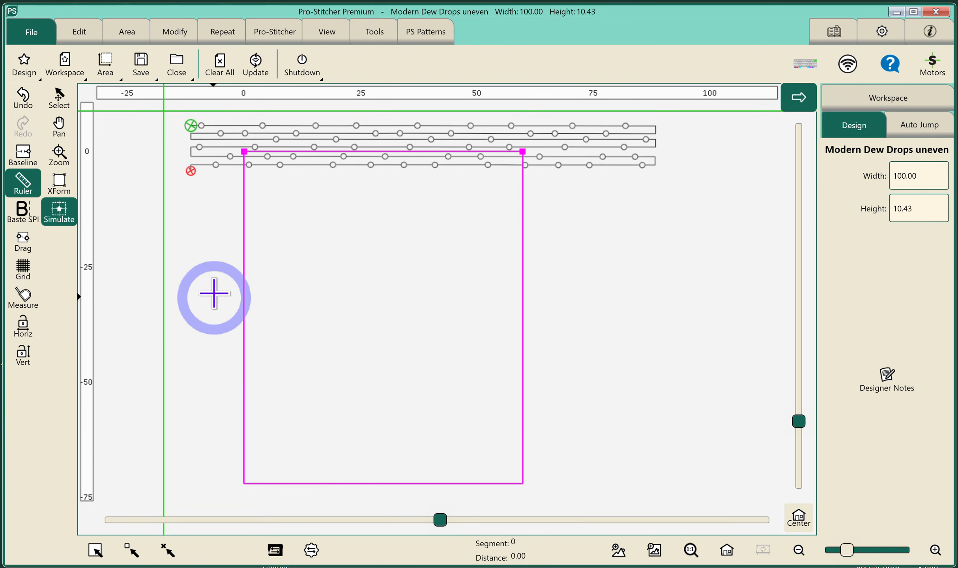
Repeat the design vertically, raising the repeat count to 8.
left_click(223, 32)
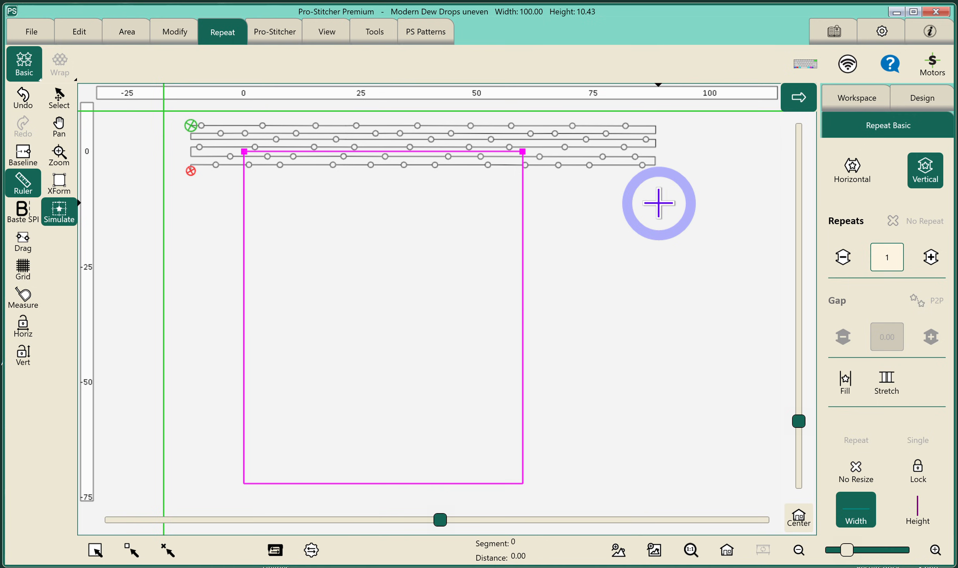
left_click(932, 257)
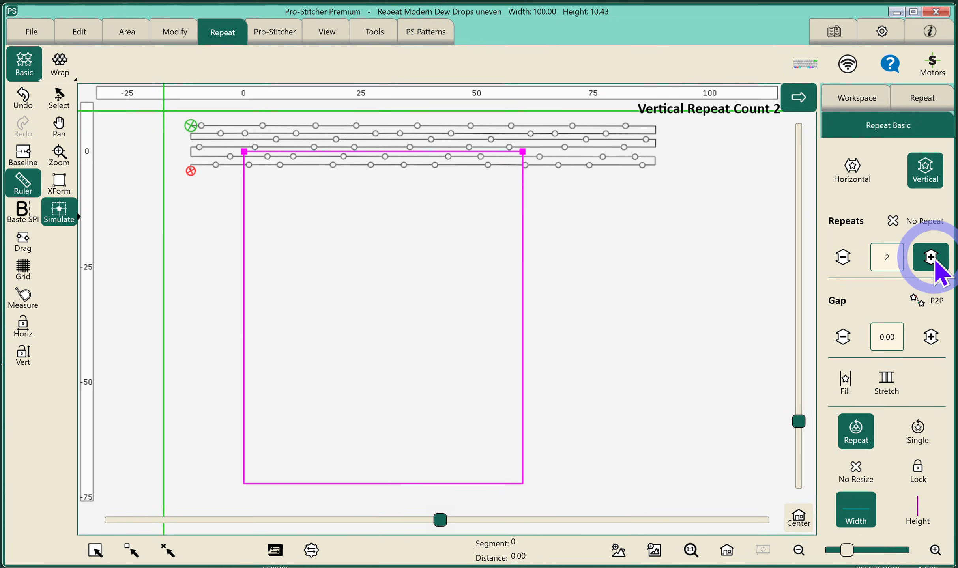
left_click(931, 258)
left_click(931, 257)
left_click(931, 257)
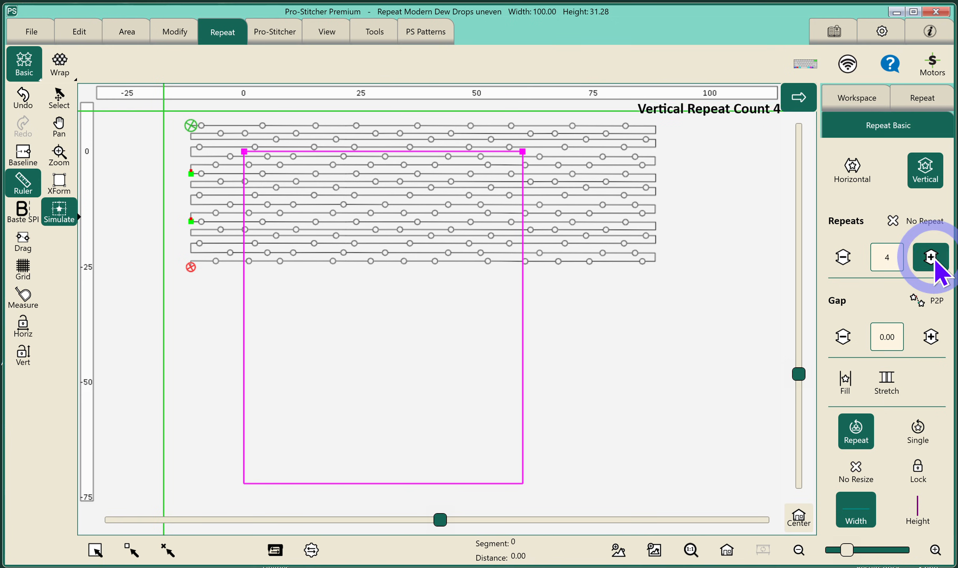
left_click(932, 257)
left_click(931, 257)
left_click(931, 257)
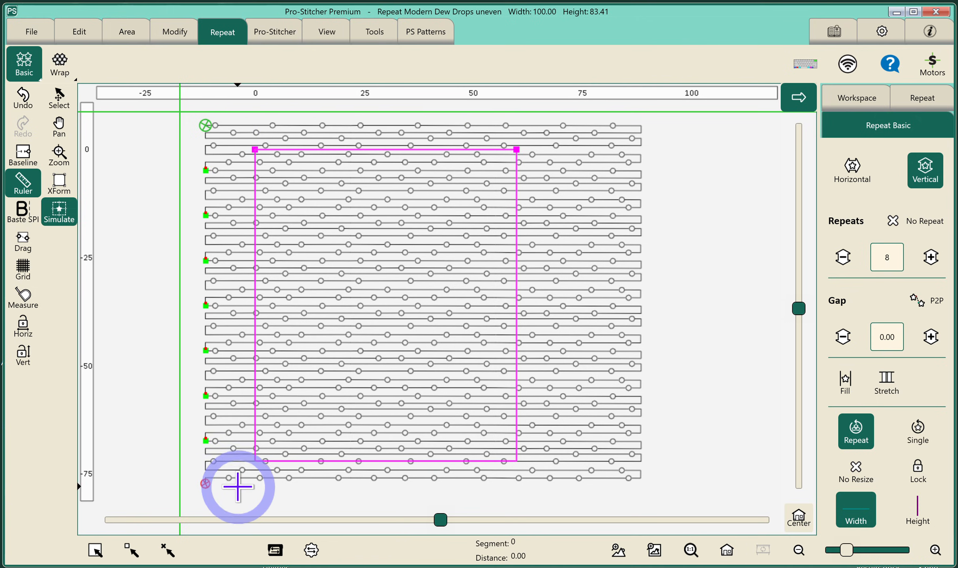
Baseline the repeated design and crop it outside the area with edges.
left_click(27, 154)
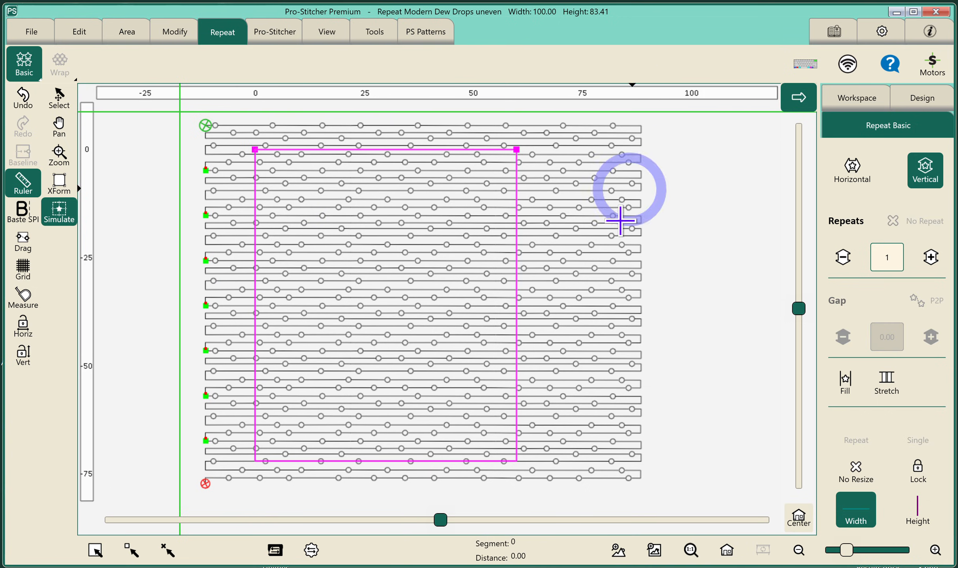
left_click(175, 34)
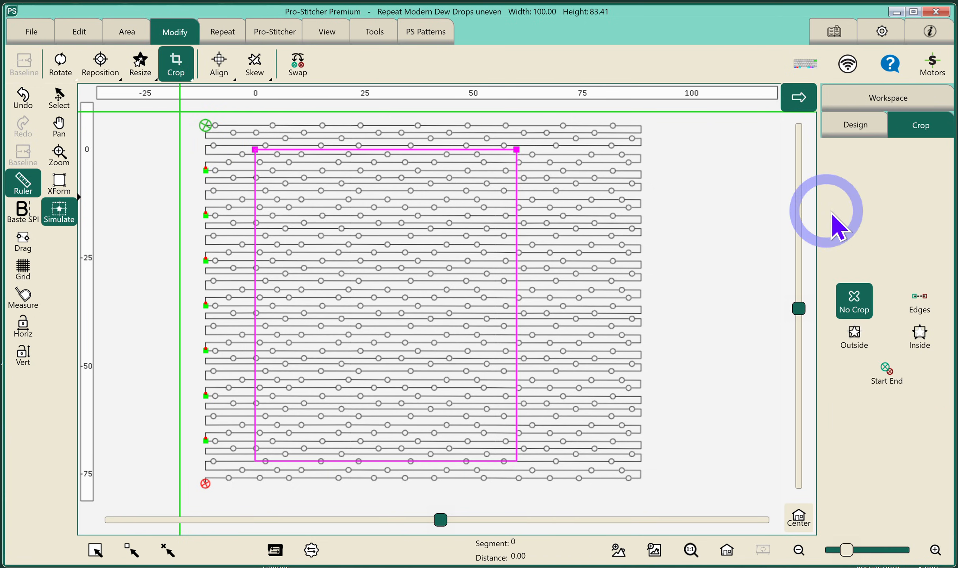
left_click(865, 351)
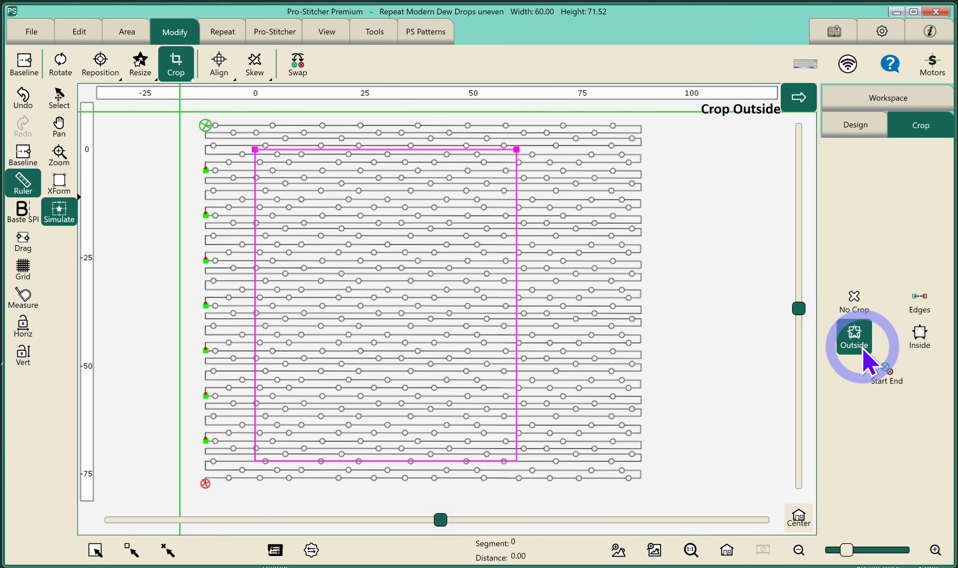
left_click(915, 307)
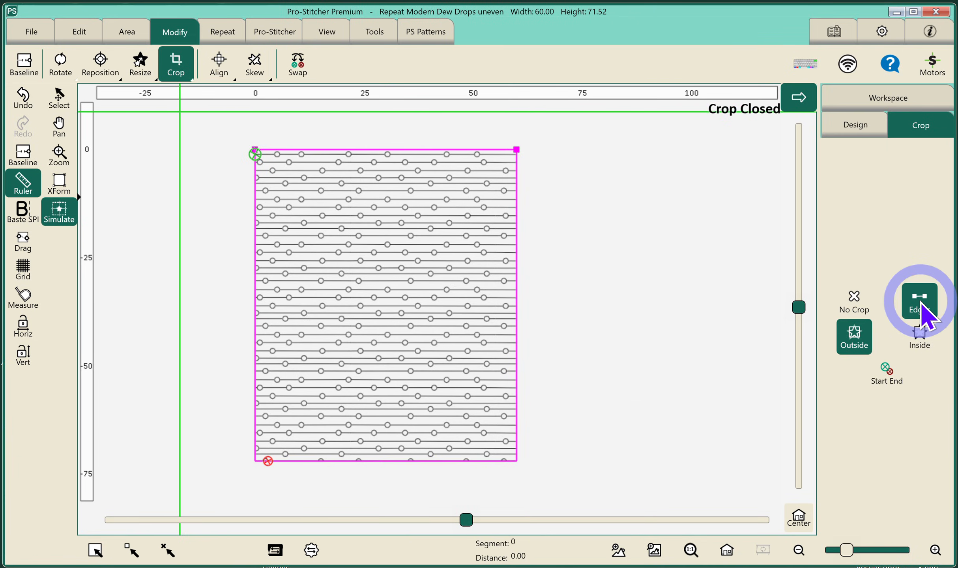
Baseline the cropped design and toggle the area display off and back on.
left_click(326, 35)
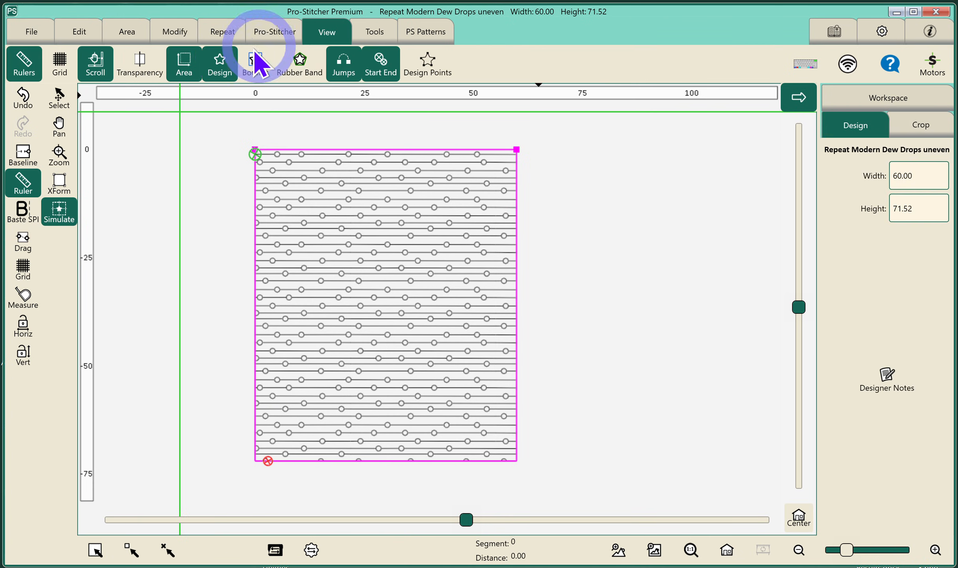
left_click(29, 154)
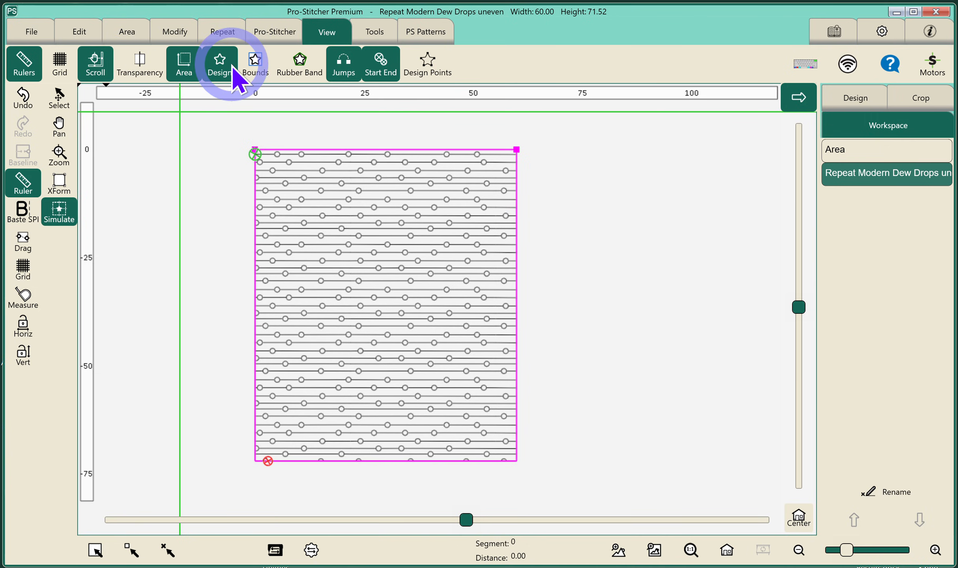
left_click(191, 67)
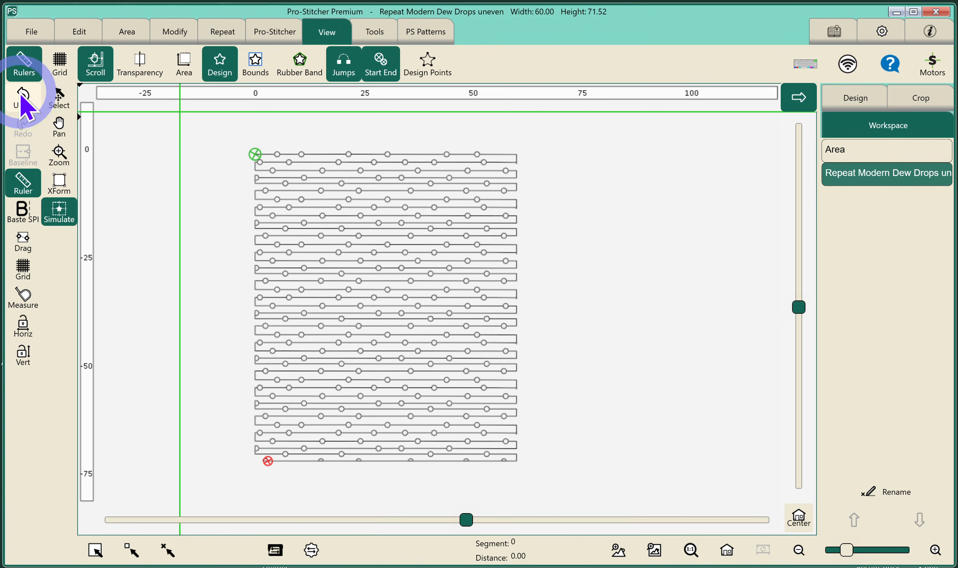
left_click(182, 66)
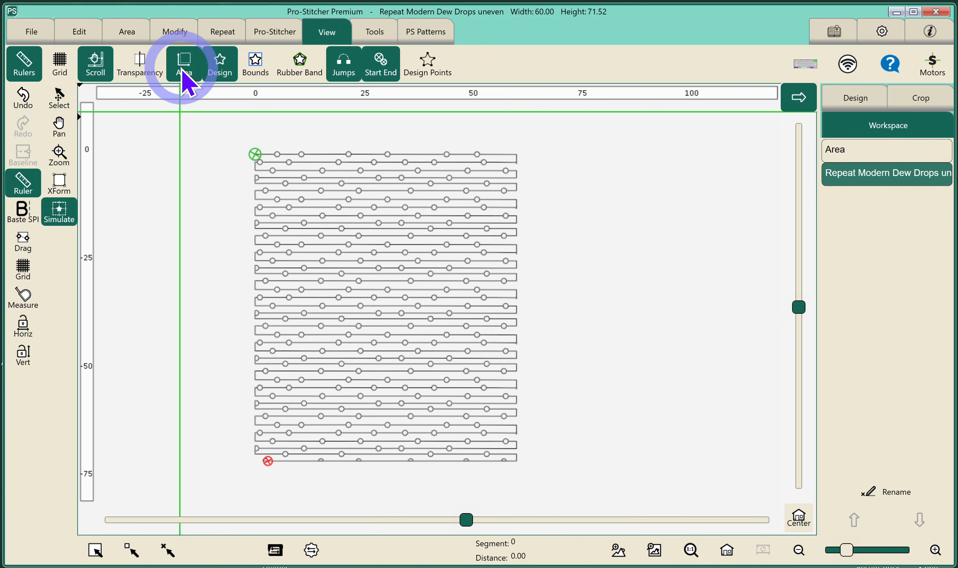
Undo the last three changes to remove the crop and baselines.
left_click(25, 95)
left_click(26, 96)
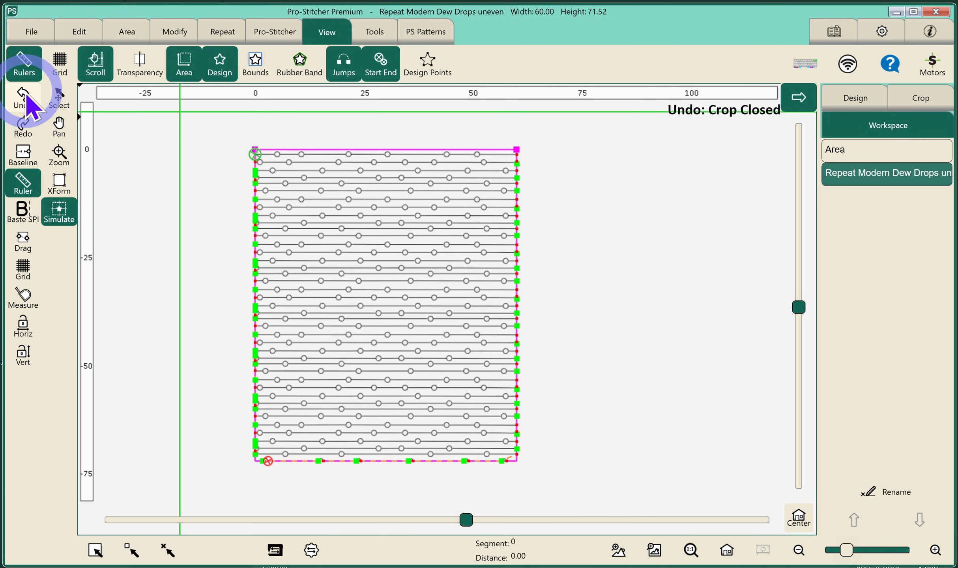
left_click(25, 95)
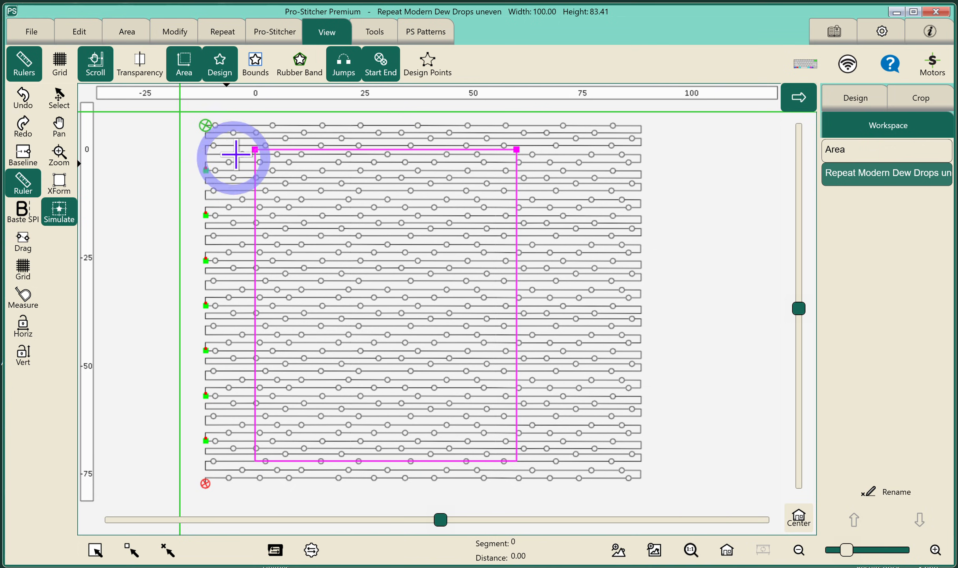
Undo the first baseline to restore the editable vertical repeat.
left_click(224, 38)
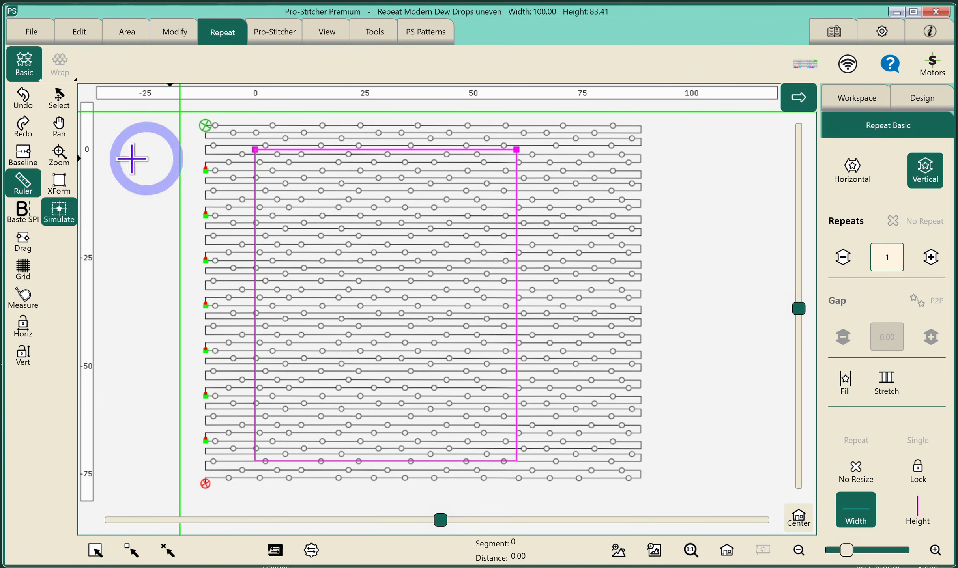
left_click(61, 157)
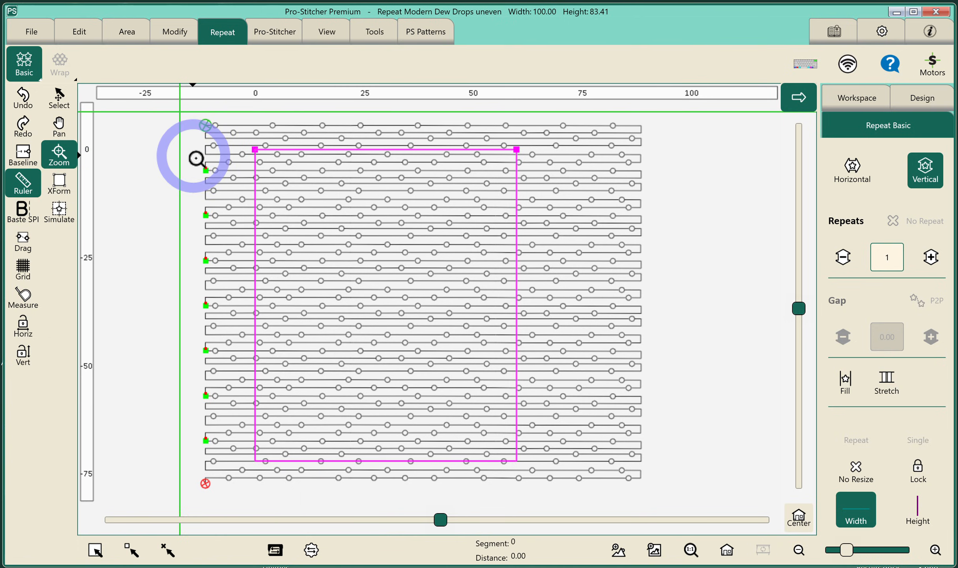
left_click_drag(196, 160, 220, 180)
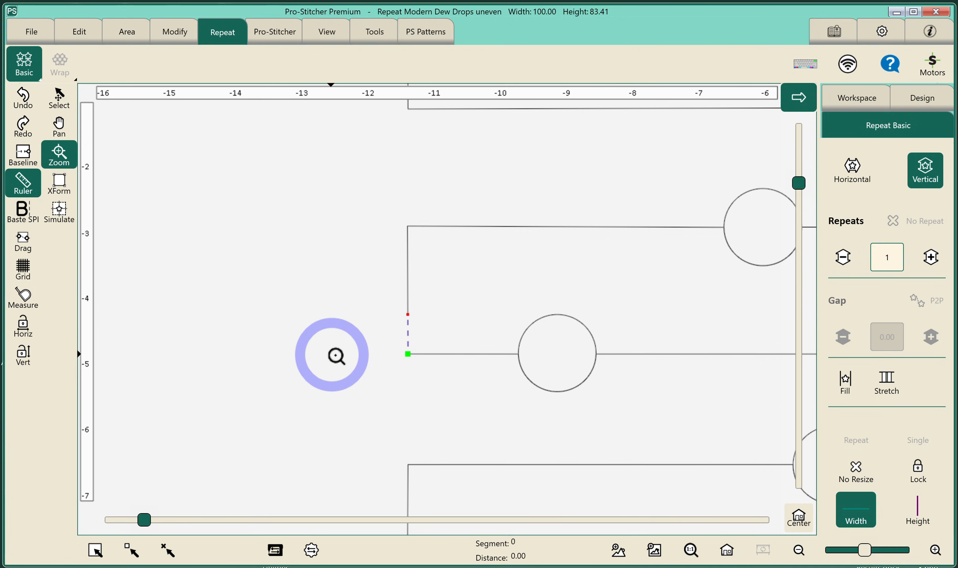
left_click(727, 551)
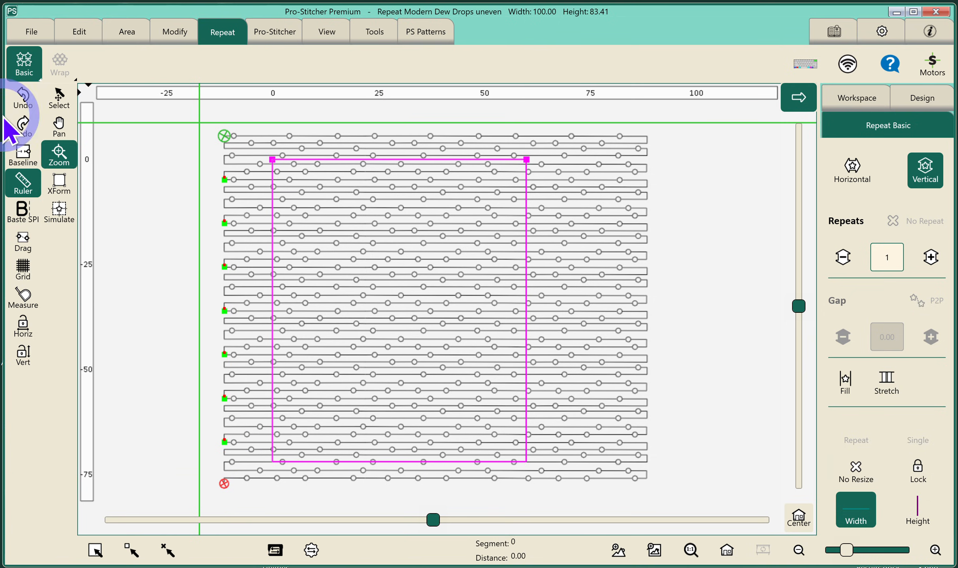
left_click(20, 99)
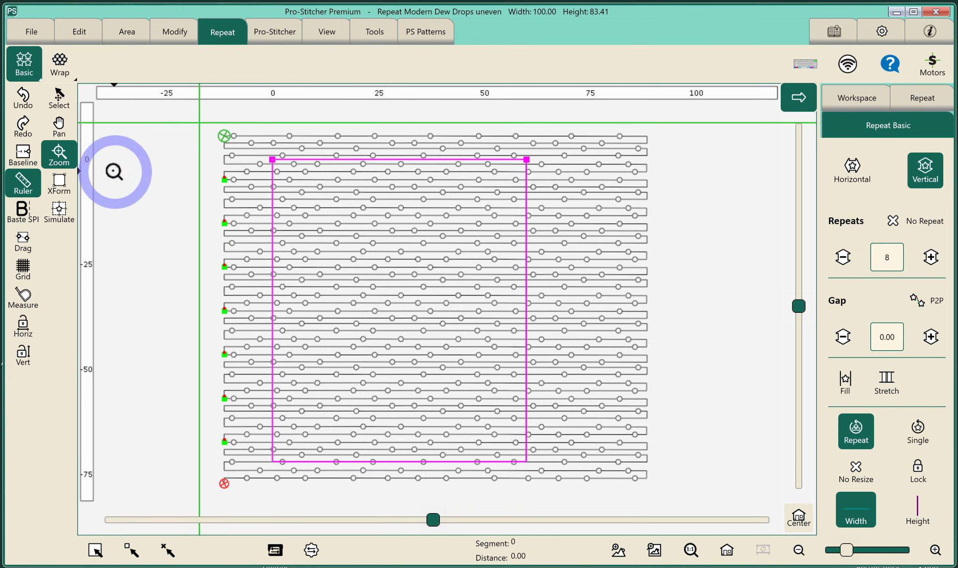
Decrease the vertical repeat gap to -0.58.
left_click_drag(198, 161, 253, 214)
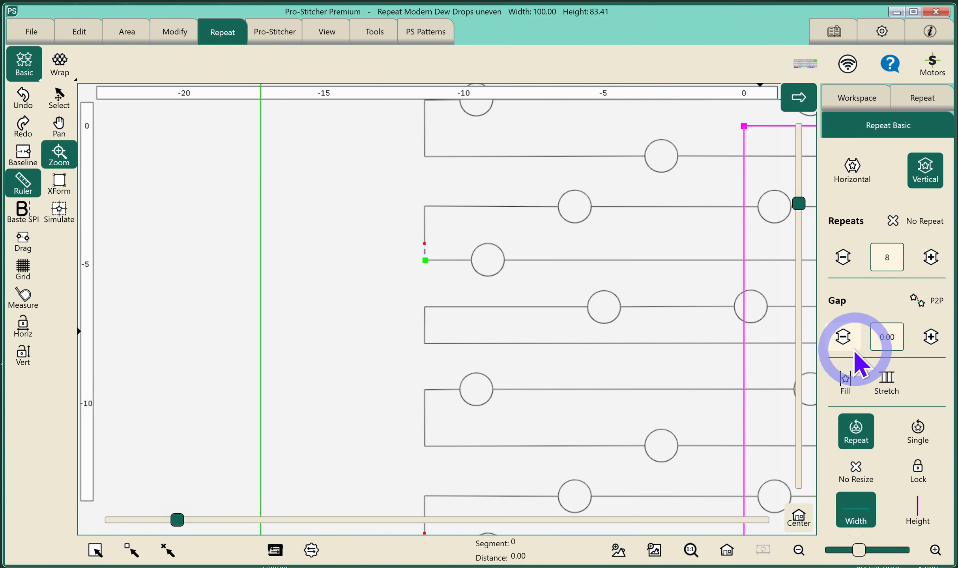
left_click(843, 337)
left_click(843, 338)
left_click(844, 338)
left_click(844, 338)
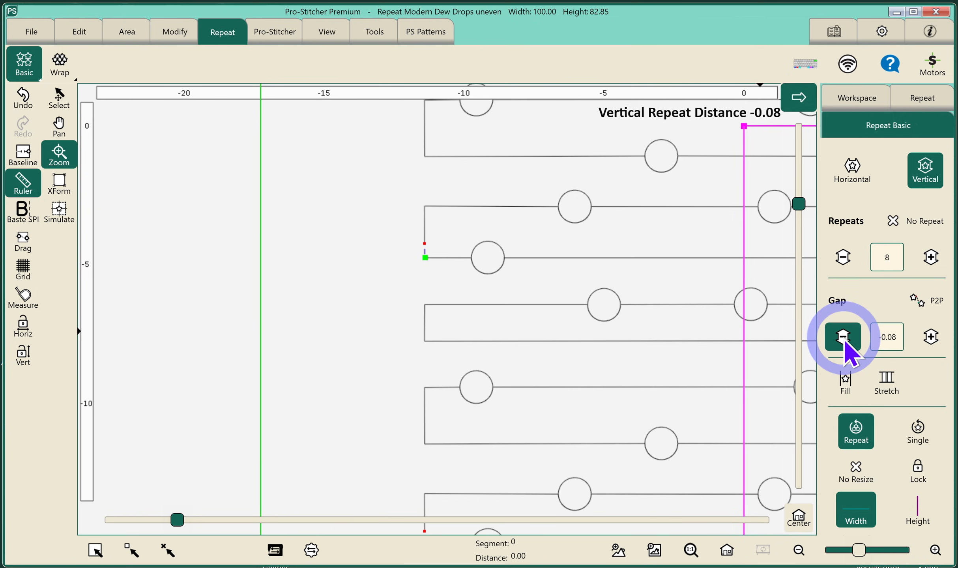
left_click(843, 337)
left_click(844, 337)
left_click(844, 338)
left_click(844, 337)
left_click(843, 337)
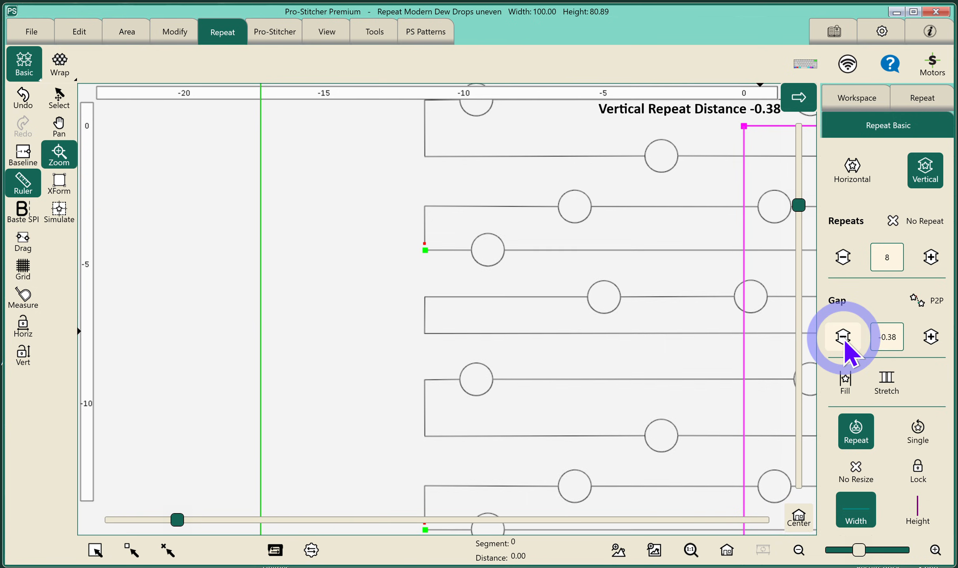
left_click(843, 338)
left_click(843, 337)
left_click(843, 338)
left_click(843, 337)
left_click(843, 337)
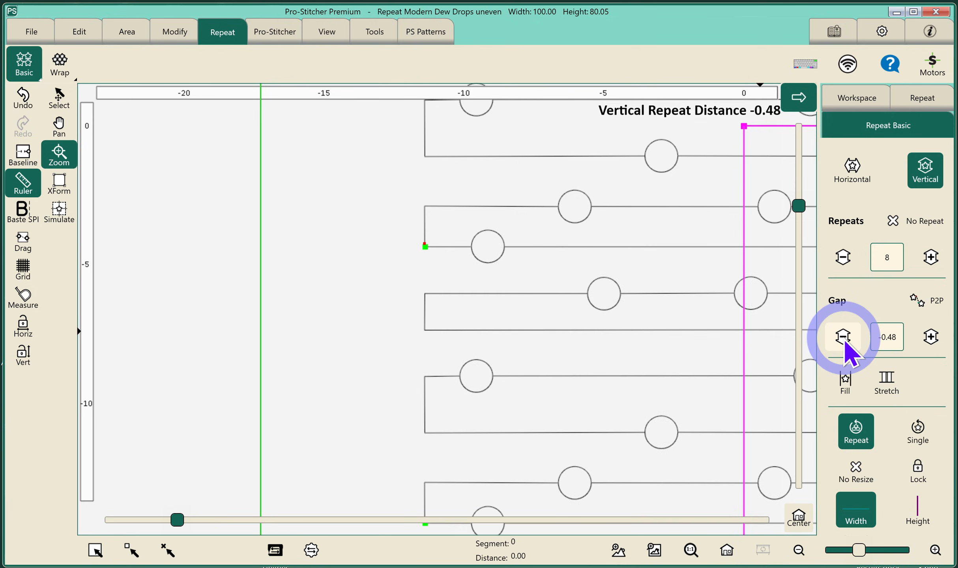
left_click(843, 337)
left_click(843, 337)
left_click(844, 337)
left_click(844, 338)
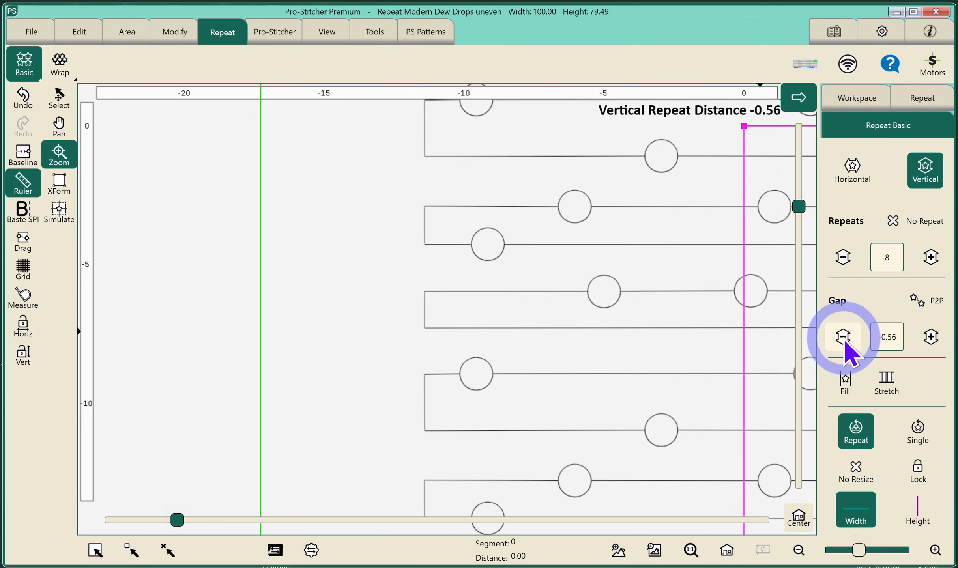
left_click(843, 337)
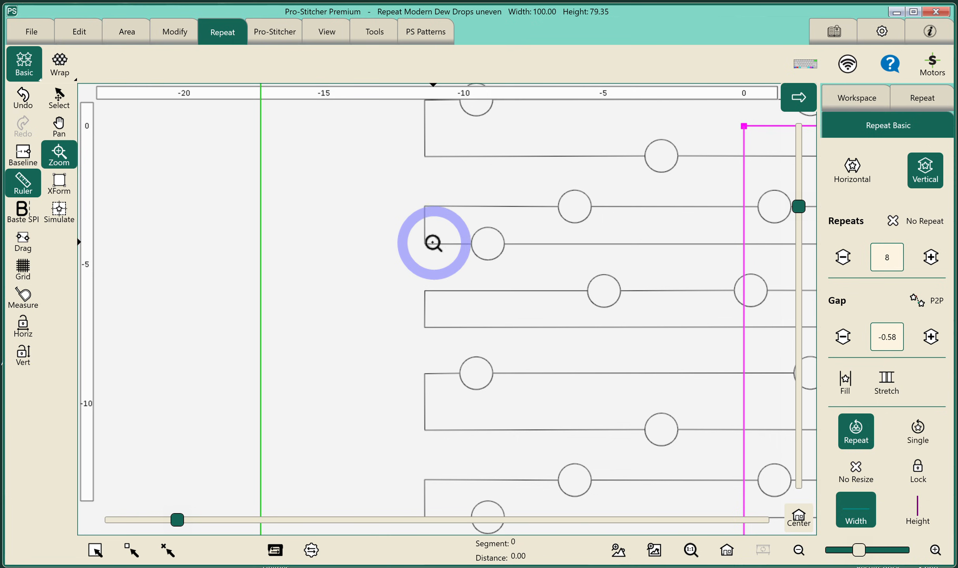
Set the vertical repeat gap to 0.
left_click(870, 341)
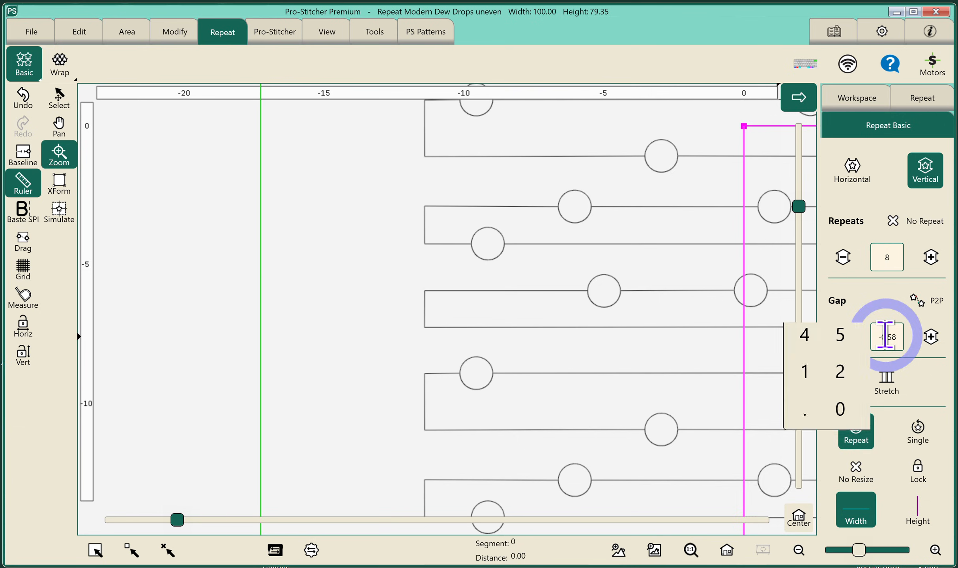
left_click(770, 494)
left_click(848, 476)
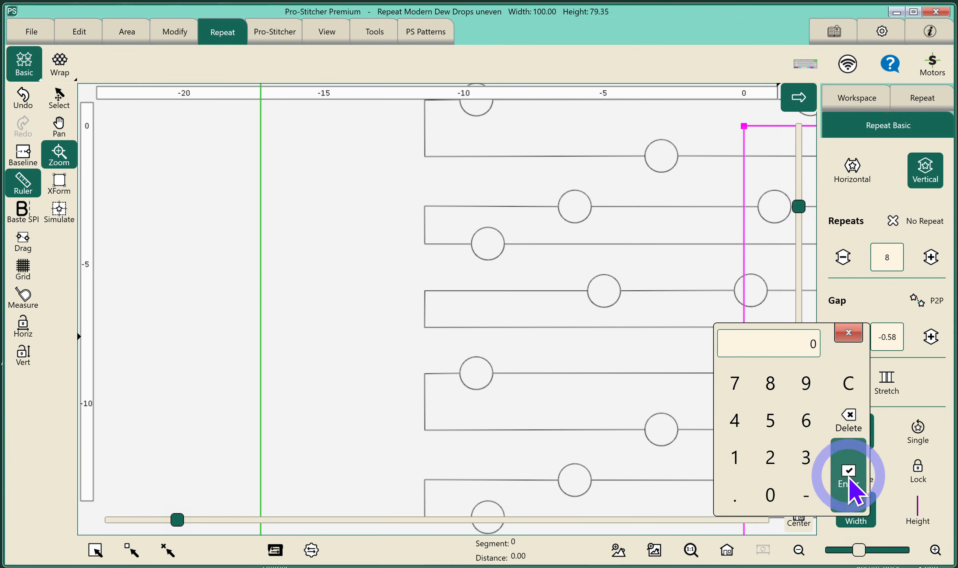
Move the repeated design right so its left edge lines up with the area's left edge.
left_click(727, 550)
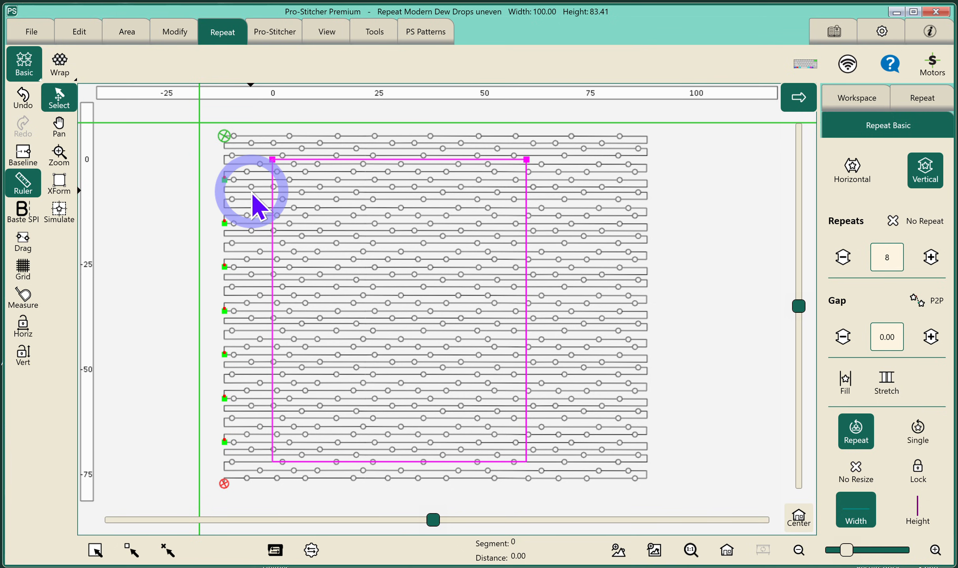
left_click_drag(253, 193, 302, 197)
Nudge the design slightly downward to align it with the area's top edge.
left_click(58, 154)
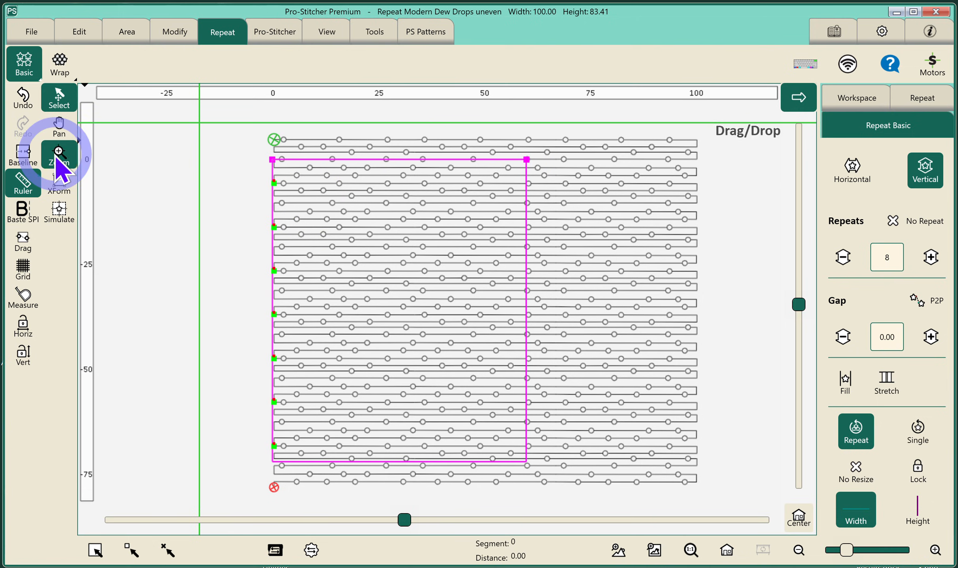
left_click_drag(257, 155, 325, 229)
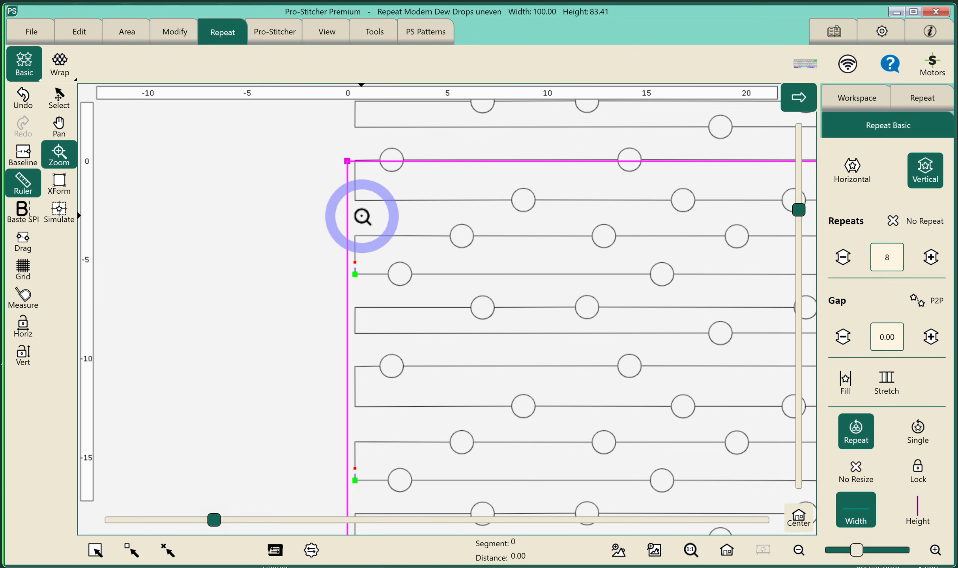
left_click(56, 102)
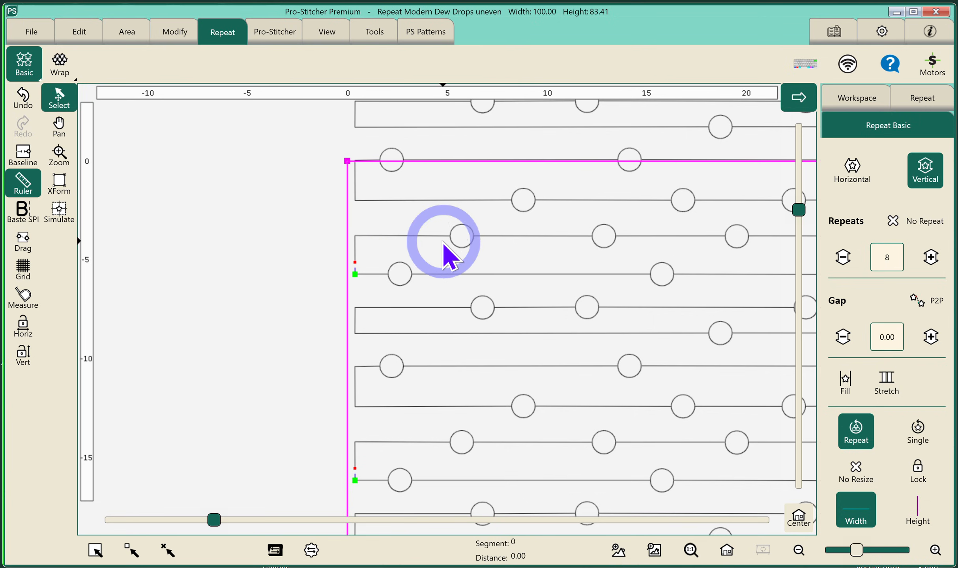
left_click_drag(442, 246, 442, 254)
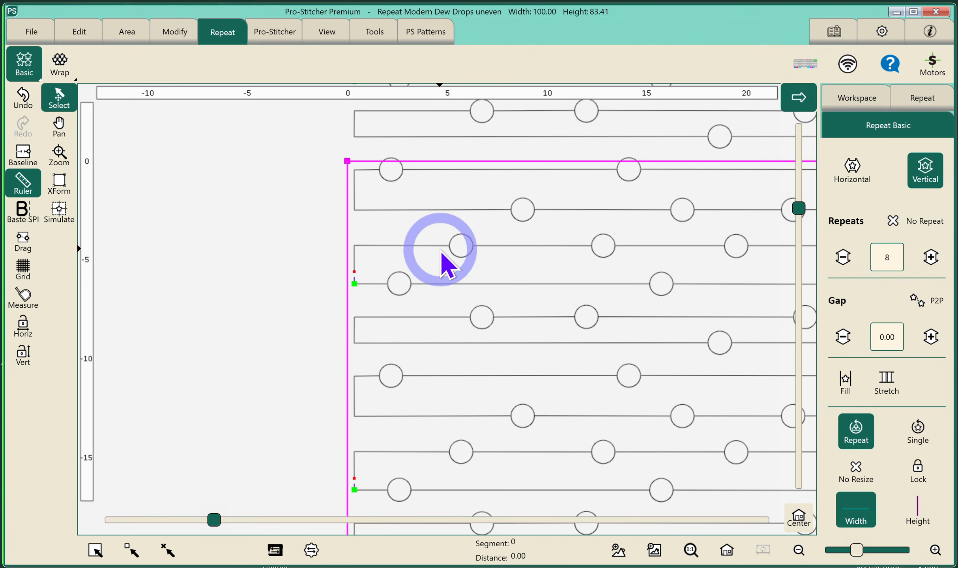
Nudge the design down a little more onto the area's top edge and fit the whole design in view.
left_click_drag(441, 255, 441, 258)
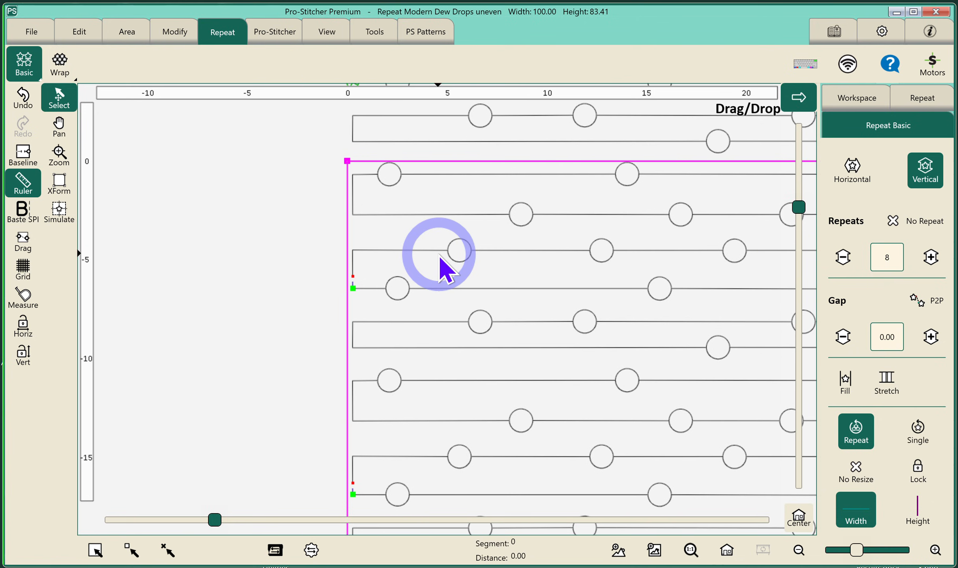
left_click(727, 552)
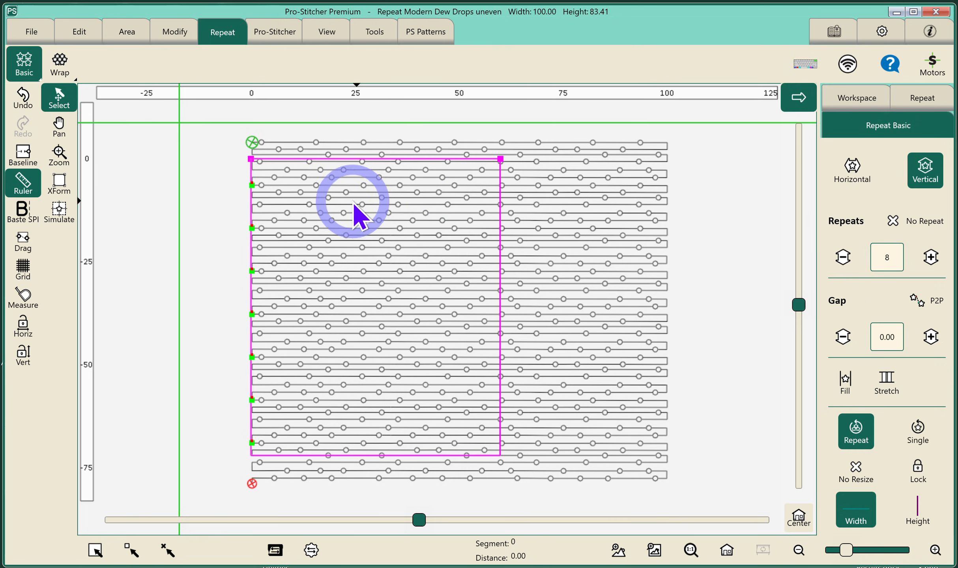
Baseline the repeated design and crop it to the outside of the area with Edges enabled.
left_click(21, 157)
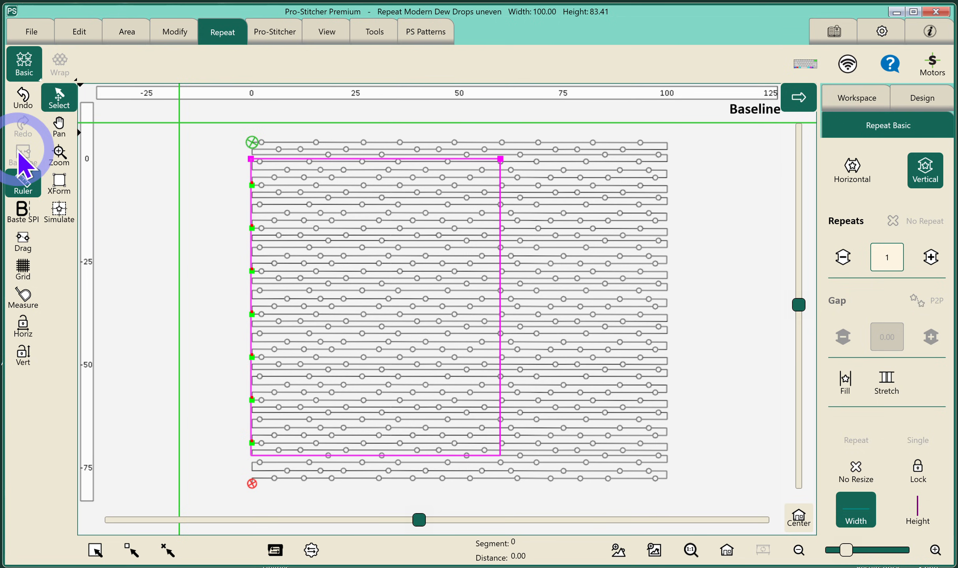
left_click(173, 35)
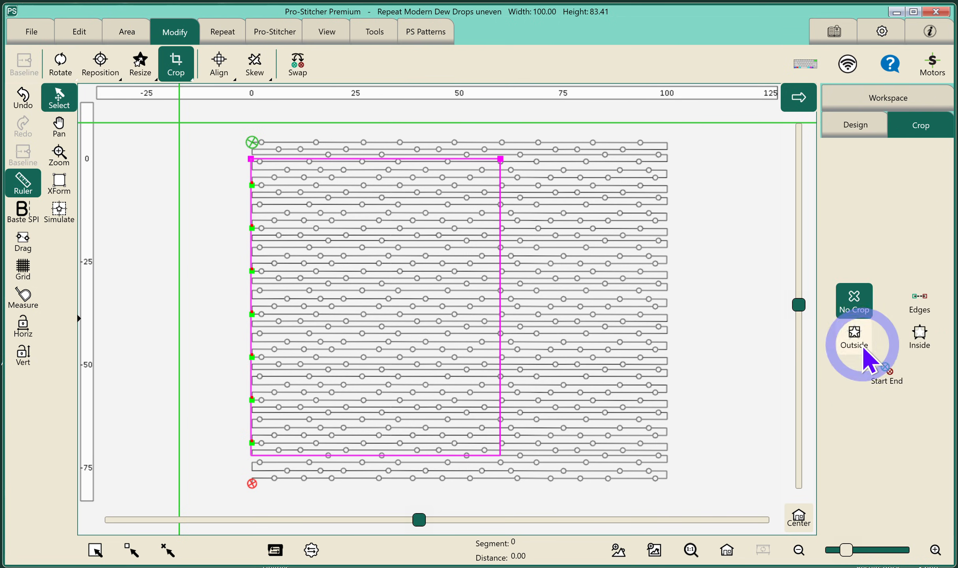
left_click(855, 339)
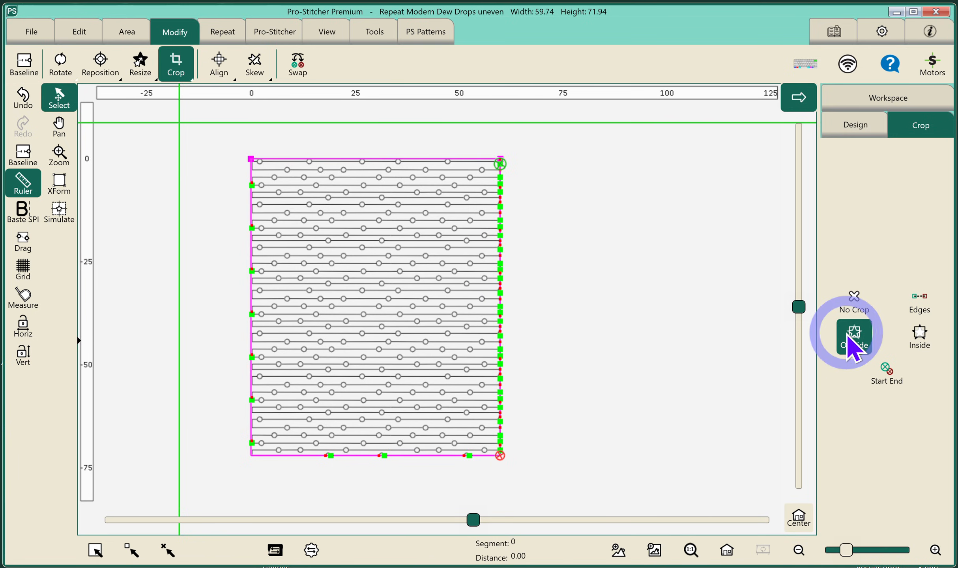
left_click(905, 305)
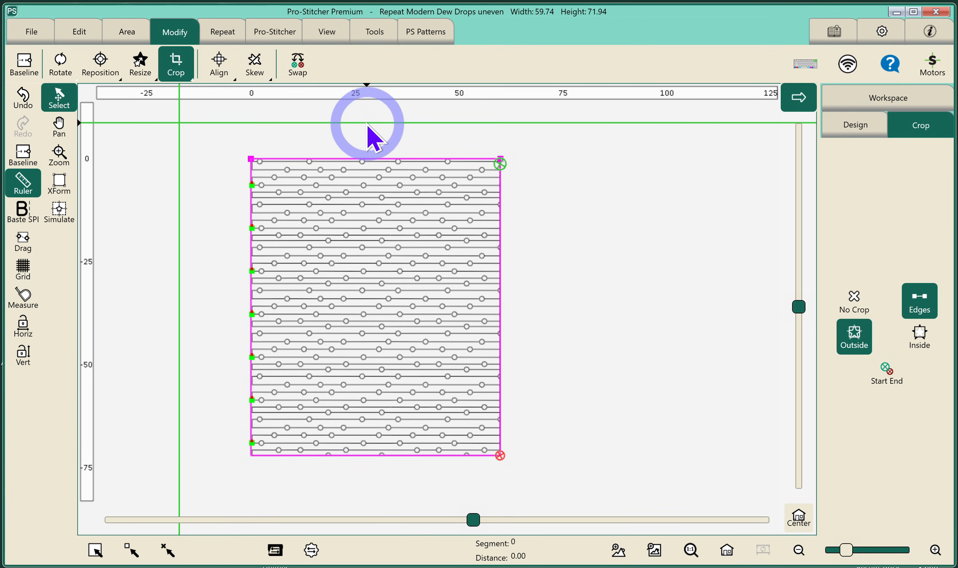
Hide the area outline and set the Auto Jump distance to 0.
left_click(316, 36)
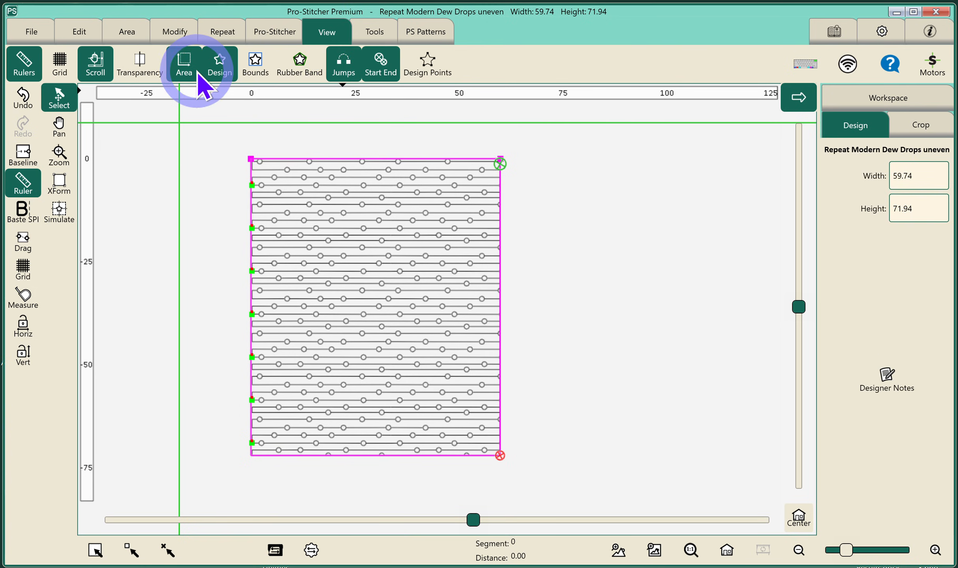
left_click(186, 69)
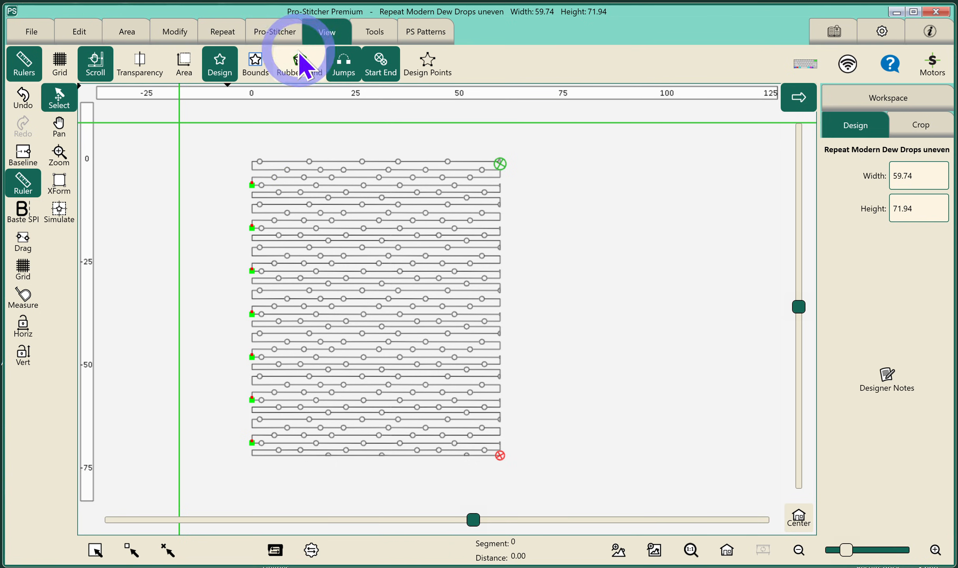
left_click(875, 34)
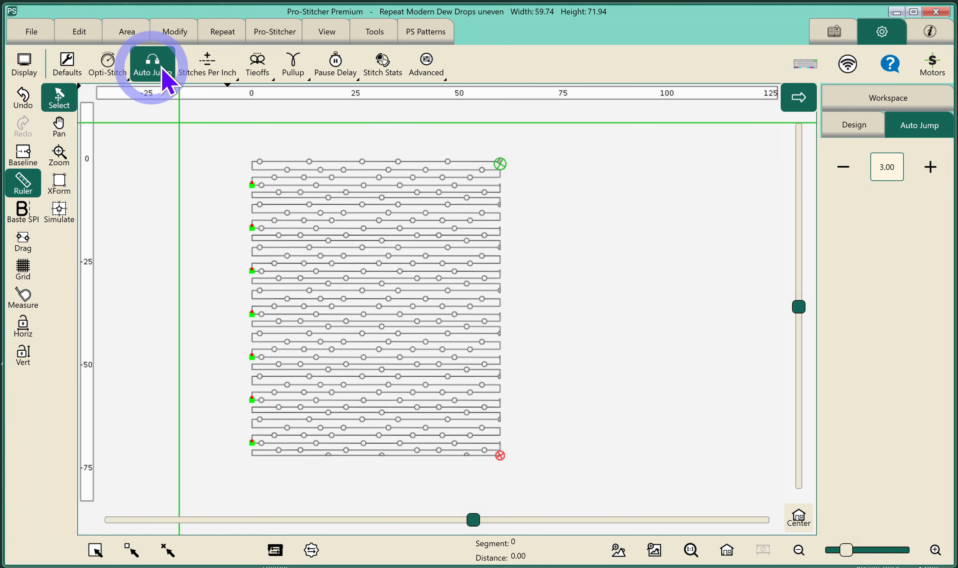
left_click(887, 167)
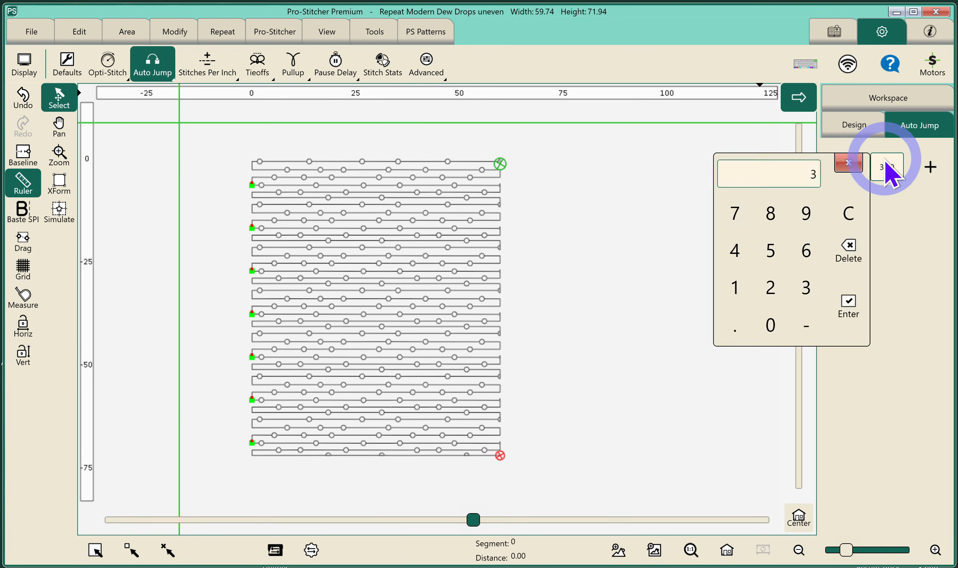
left_click(772, 280)
left_click(847, 307)
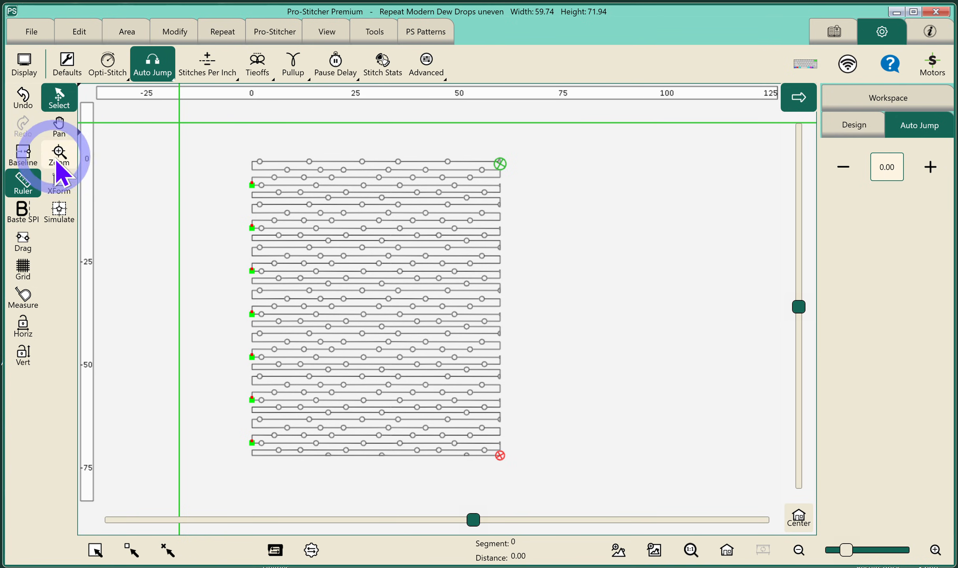
In Simulate mode, define a quilting space about 86 wide by 18 high from two corner points.
left_click(59, 213)
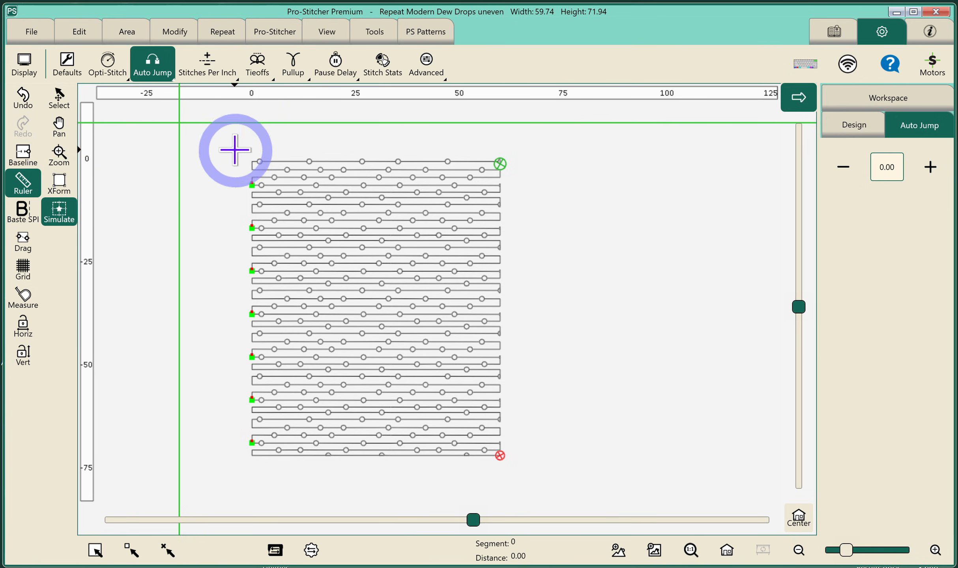
left_click_drag(233, 150, 215, 152)
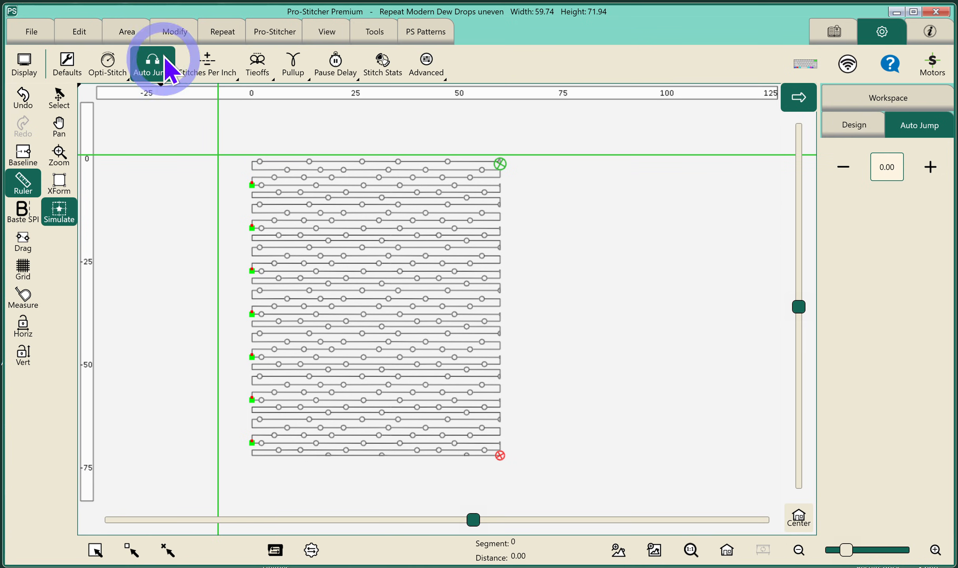
left_click(129, 32)
left_click(229, 65)
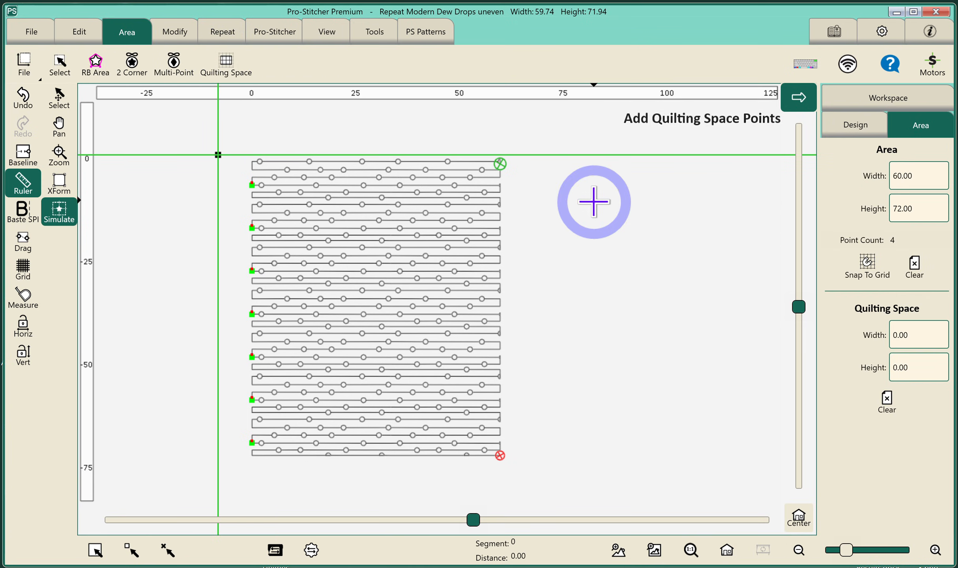
left_click(595, 222)
left_click_drag(593, 226, 577, 229)
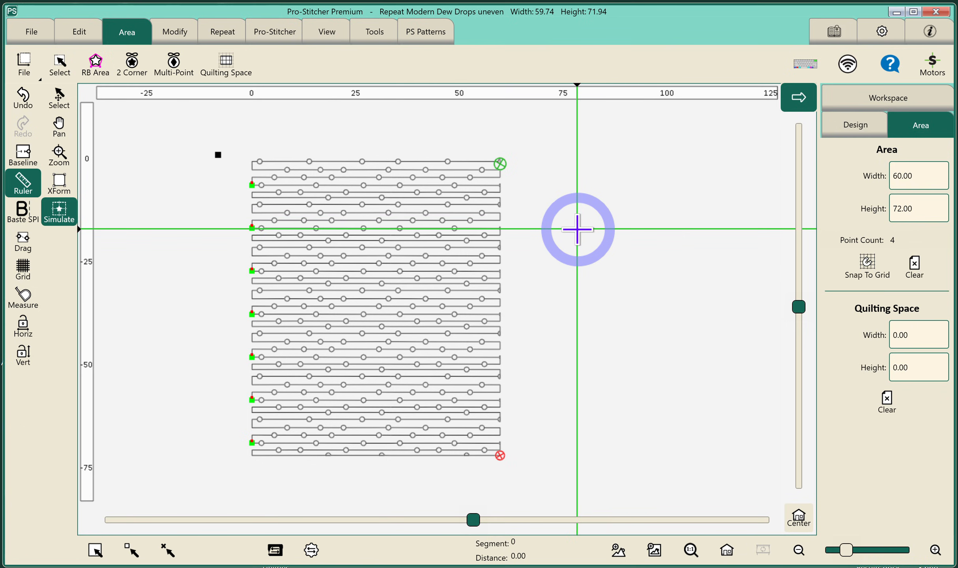
left_click(238, 64)
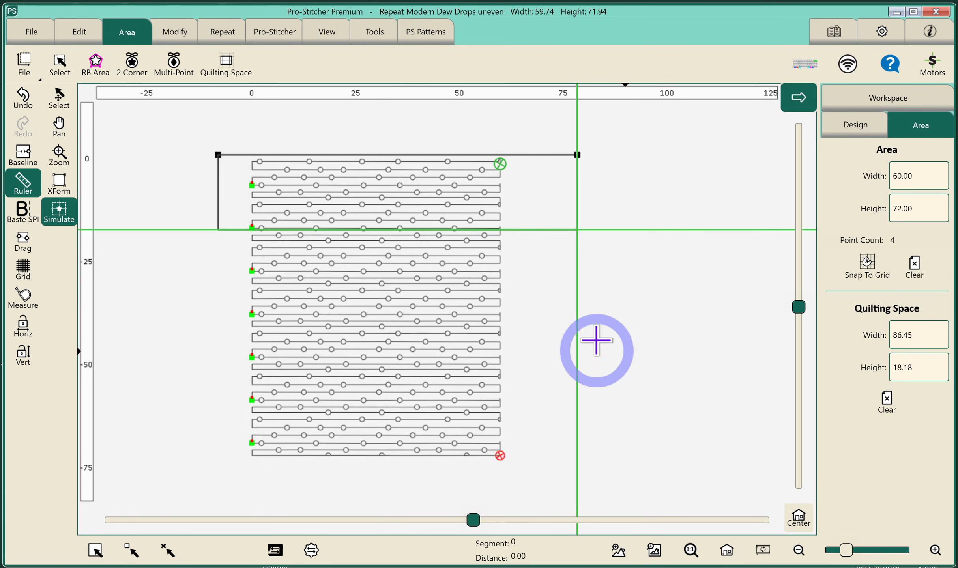
Move the simulated needle left of the design, baseline, and turn the area outline display back on.
left_click(174, 127)
left_click_drag(174, 127, 168, 125)
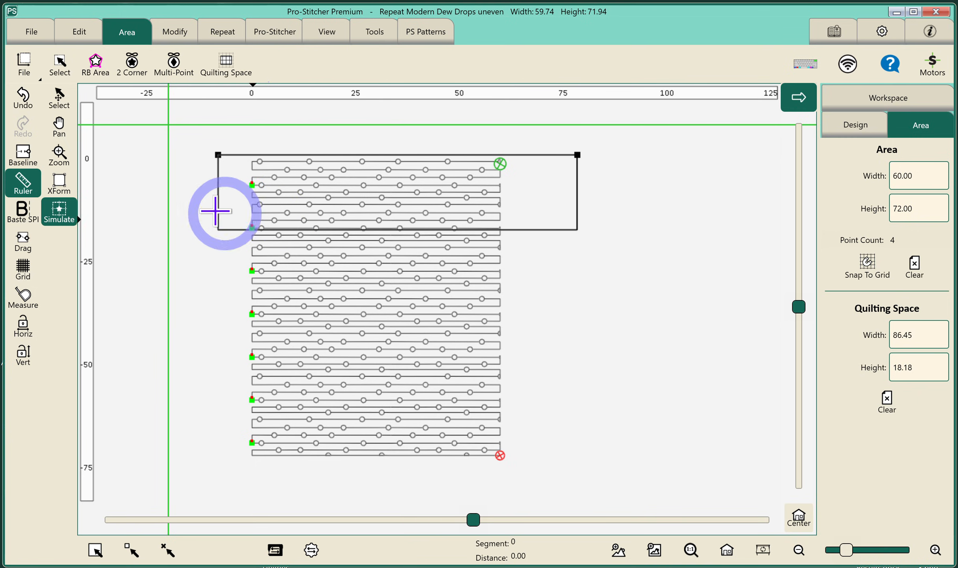
left_click(20, 156)
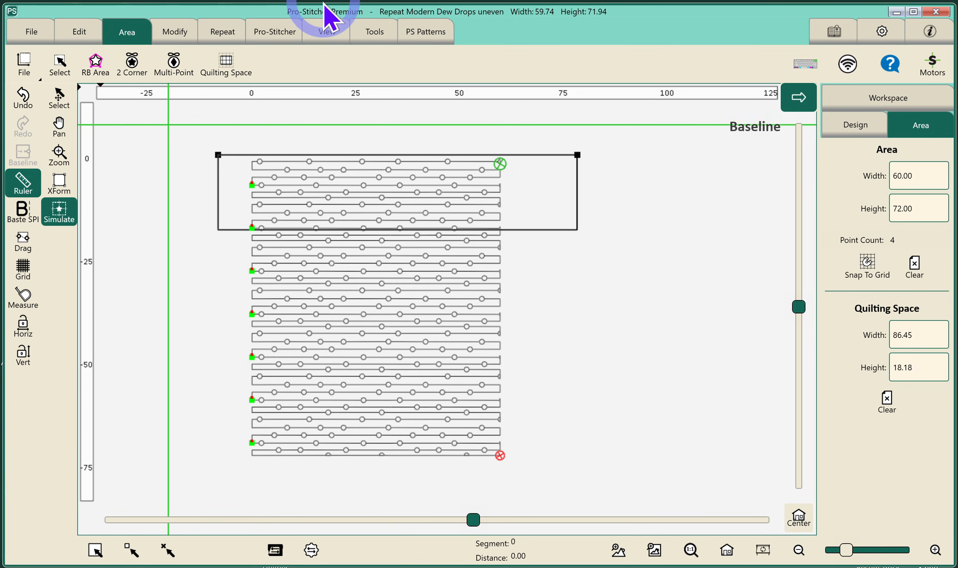
left_click(319, 33)
left_click(183, 63)
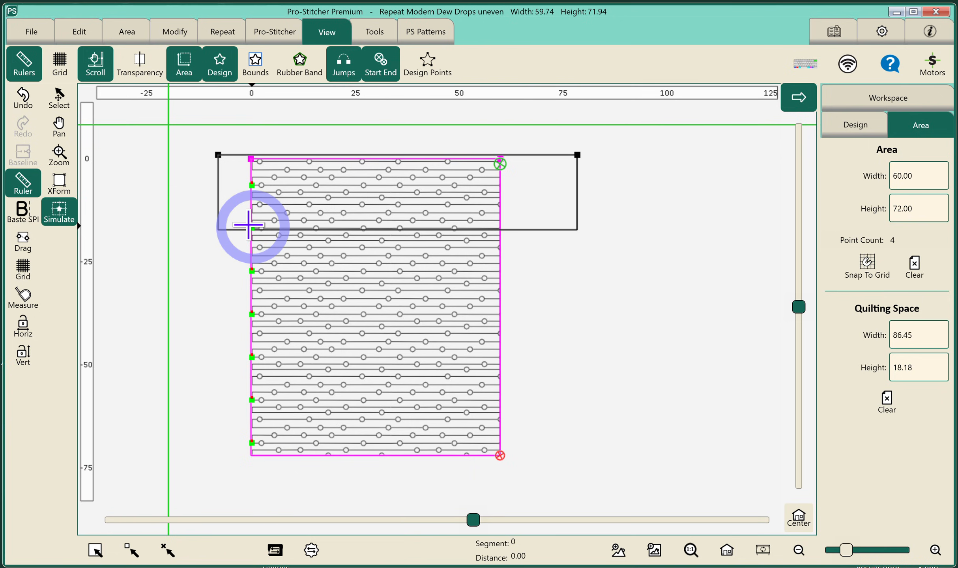
Zoom in to inspect the design's left edge against the quilting space, then review the Auto Jump setting.
left_click(59, 155)
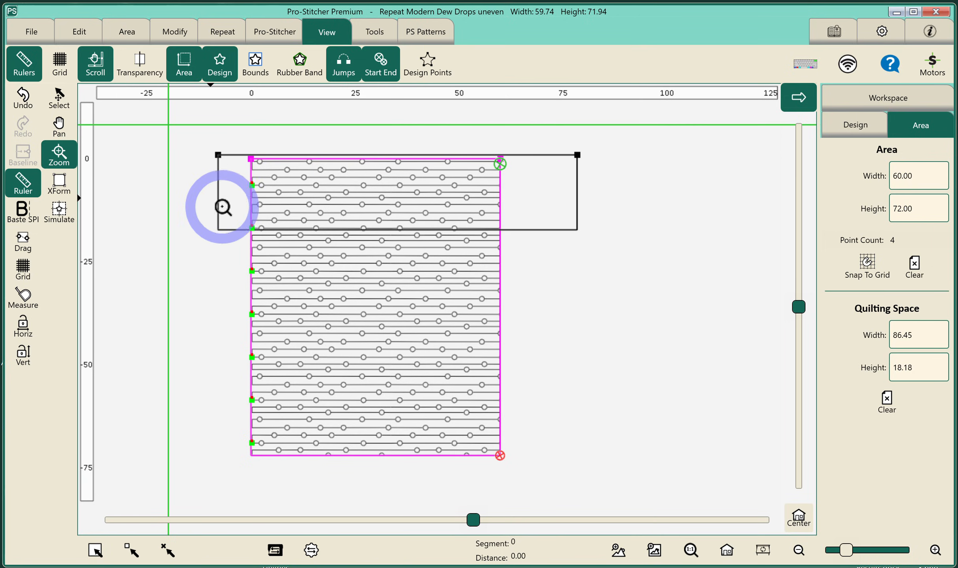
left_click_drag(226, 209, 273, 243)
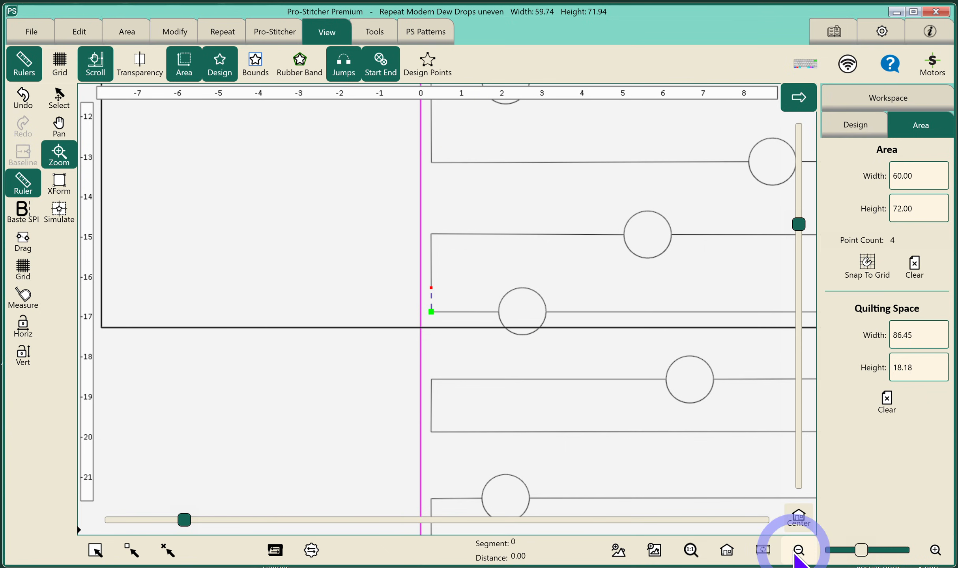
left_click(797, 551)
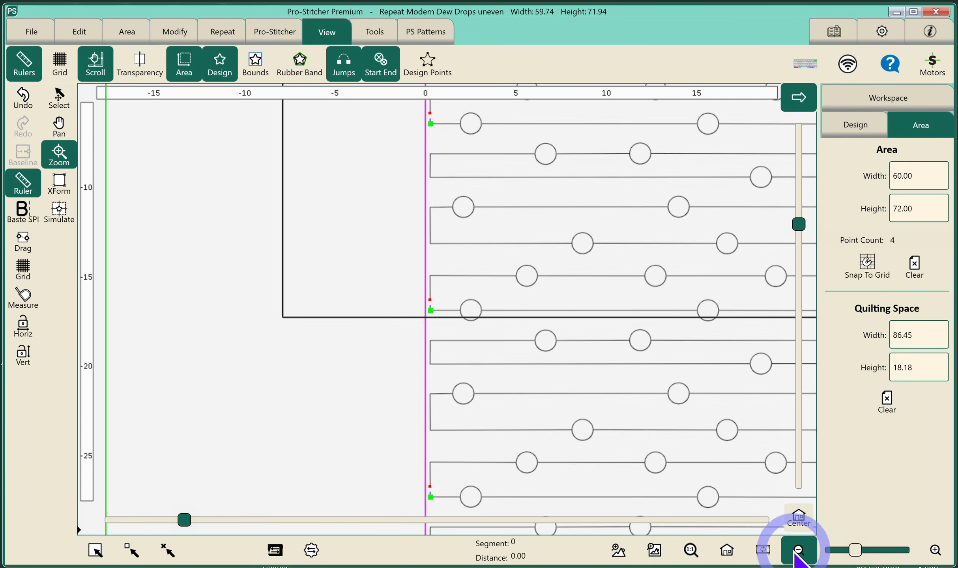
left_click(795, 552)
left_click(794, 552)
left_click(795, 551)
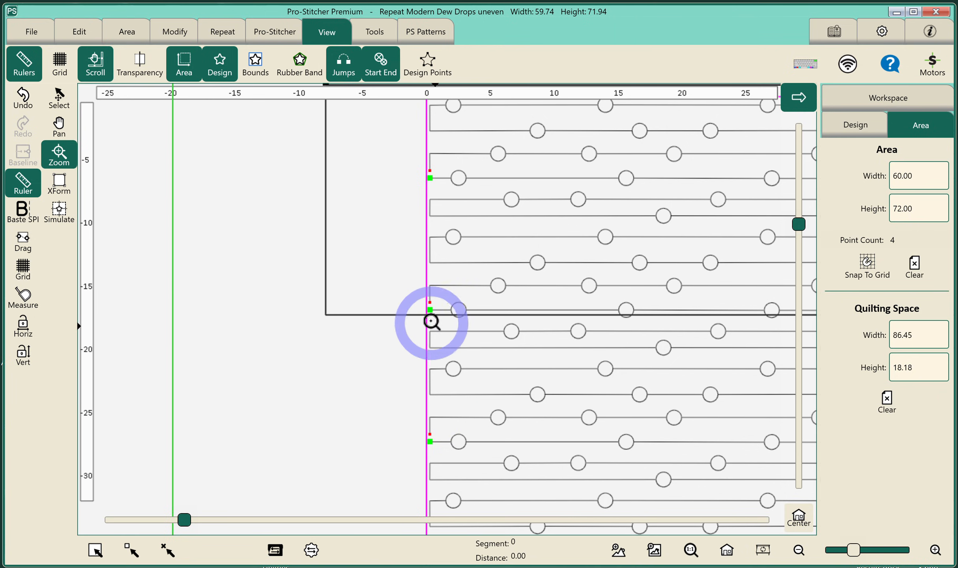
left_click(730, 552)
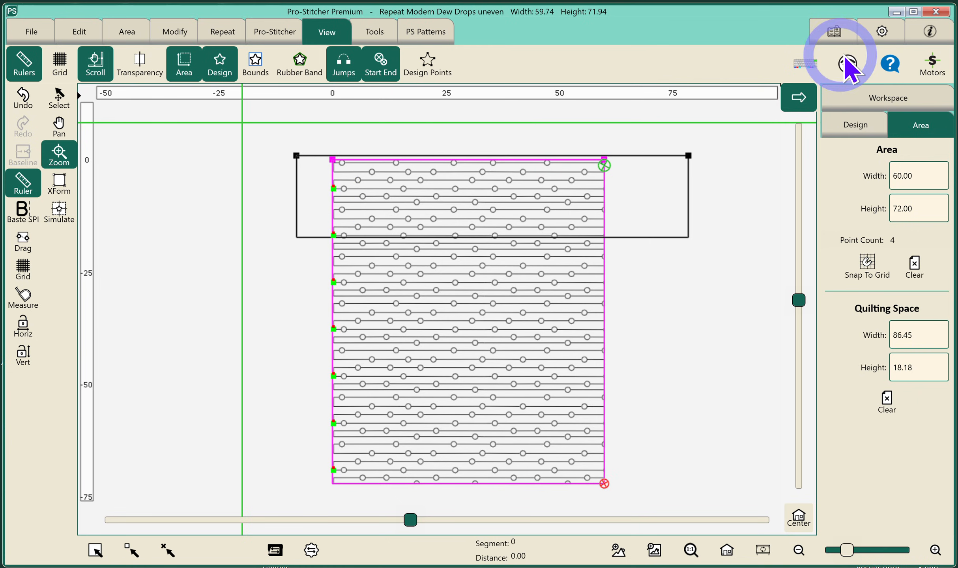
left_click(881, 32)
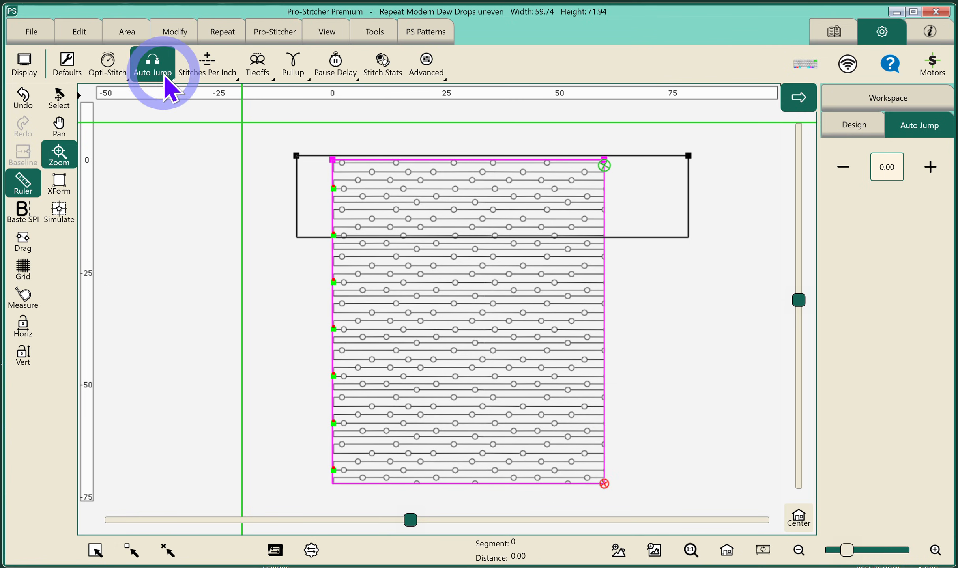